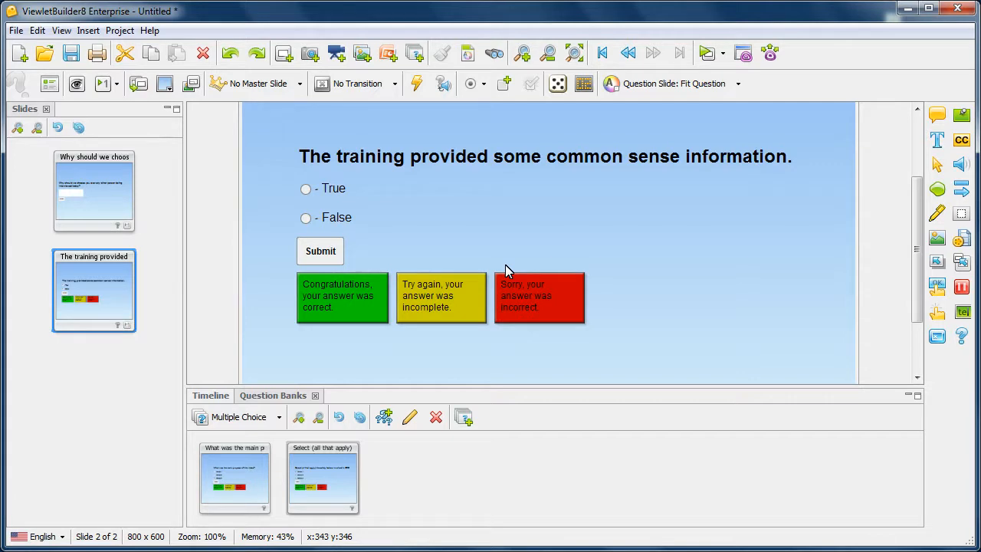
Step: Look through the interview and True/False slides and the bank questions, ending on 'What was the main purpose of this video?'
{"action": "left_click", "coordinate": [112, 189]}
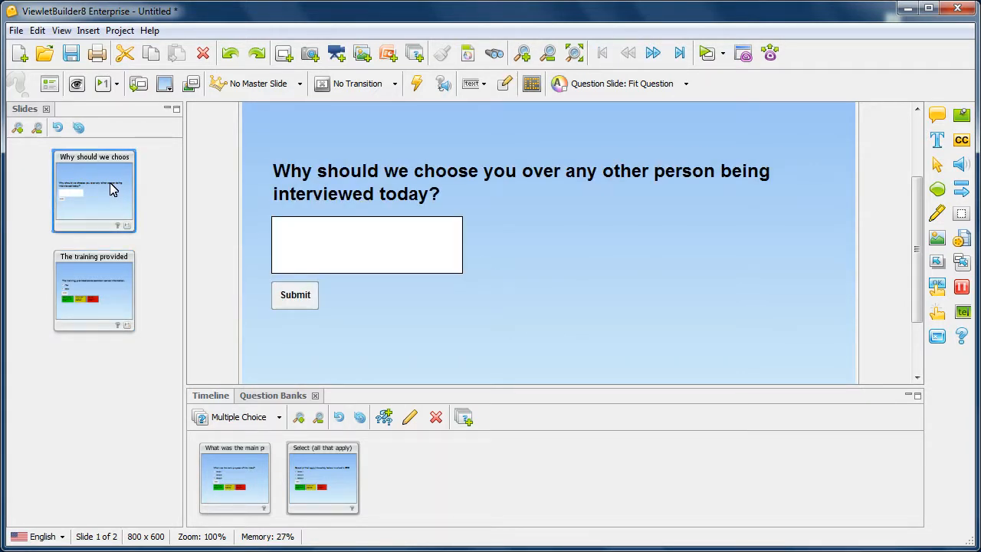
{"action": "left_click", "coordinate": [81, 296]}
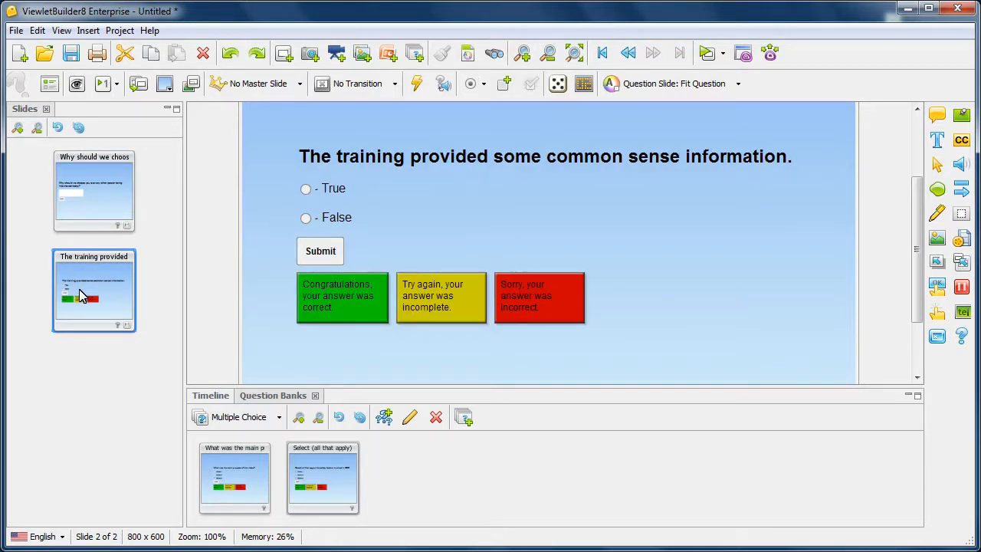
{"action": "left_click", "coordinate": [259, 494]}
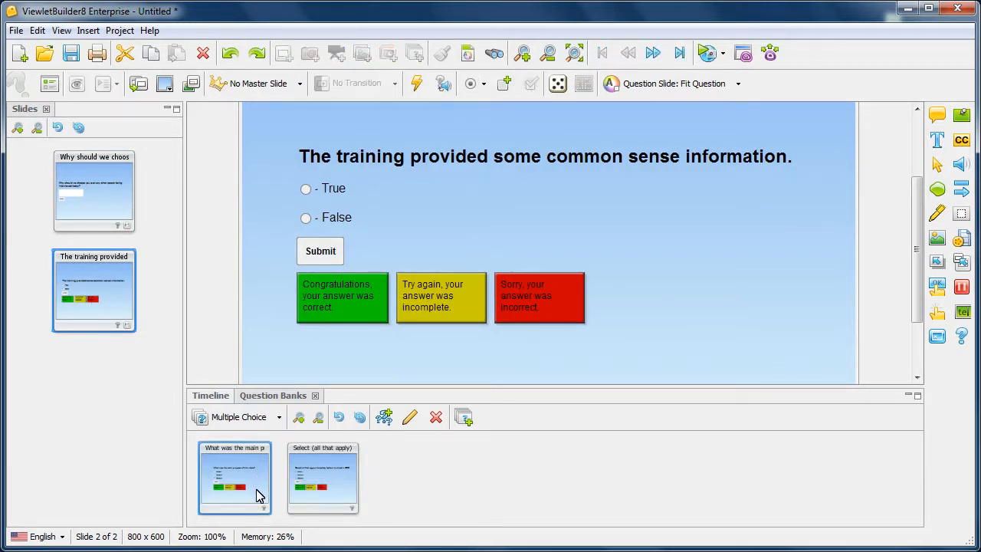
{"action": "left_click", "coordinate": [337, 492]}
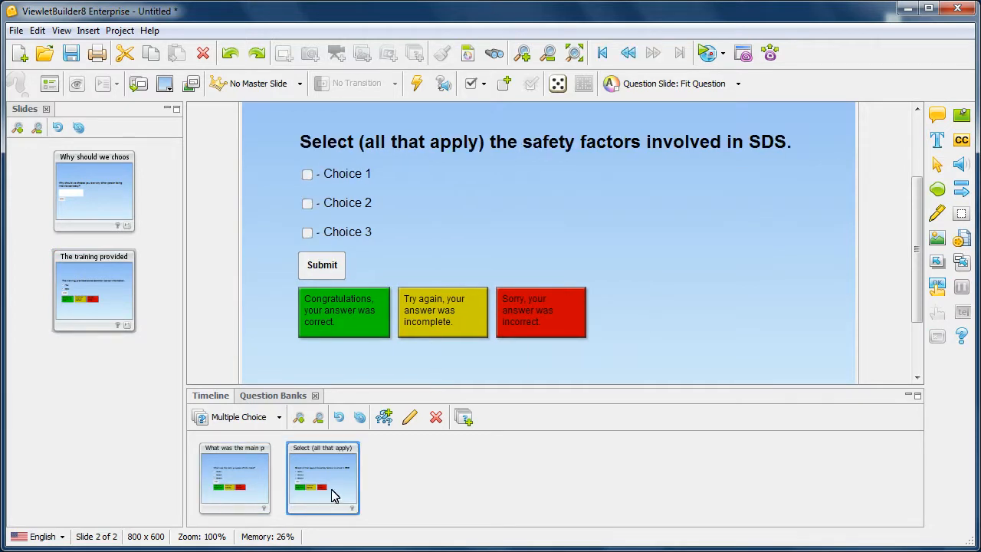
{"action": "left_click", "coordinate": [257, 485]}
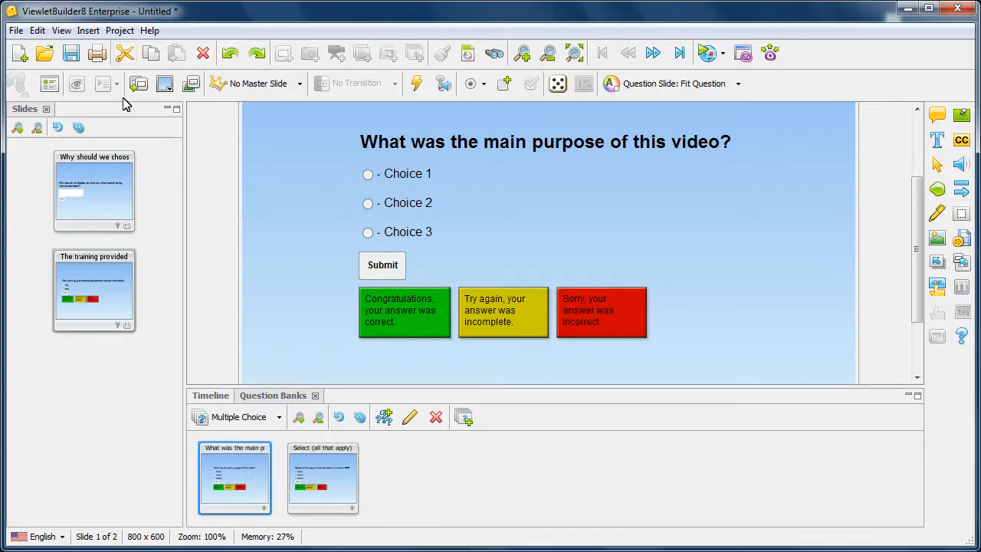
Step: In Project Properties question scoring, set Attempts to 1 and enable a 1-minute time limit
{"action": "left_click", "coordinate": [108, 304]}
{"action": "left_click", "coordinate": [123, 30]}
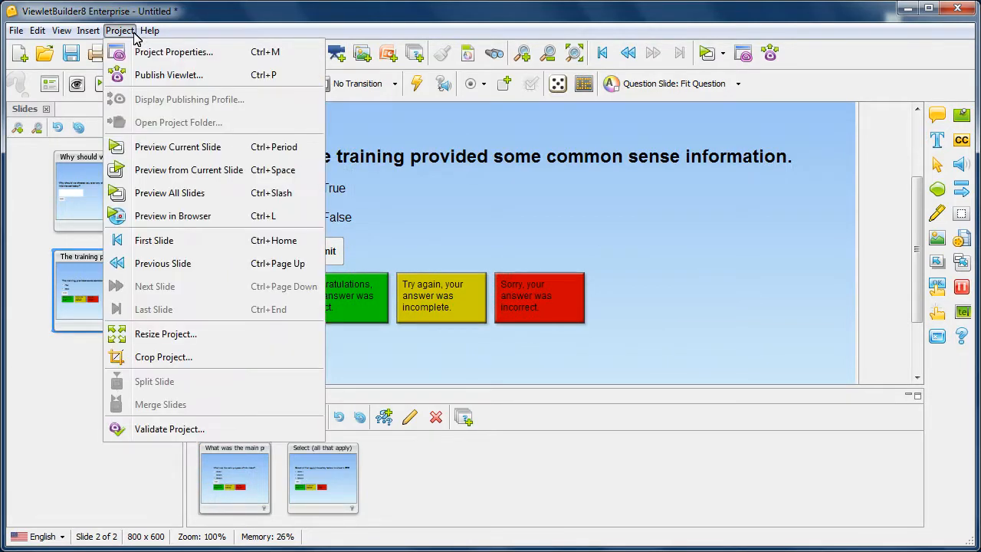
{"action": "left_click", "coordinate": [147, 53]}
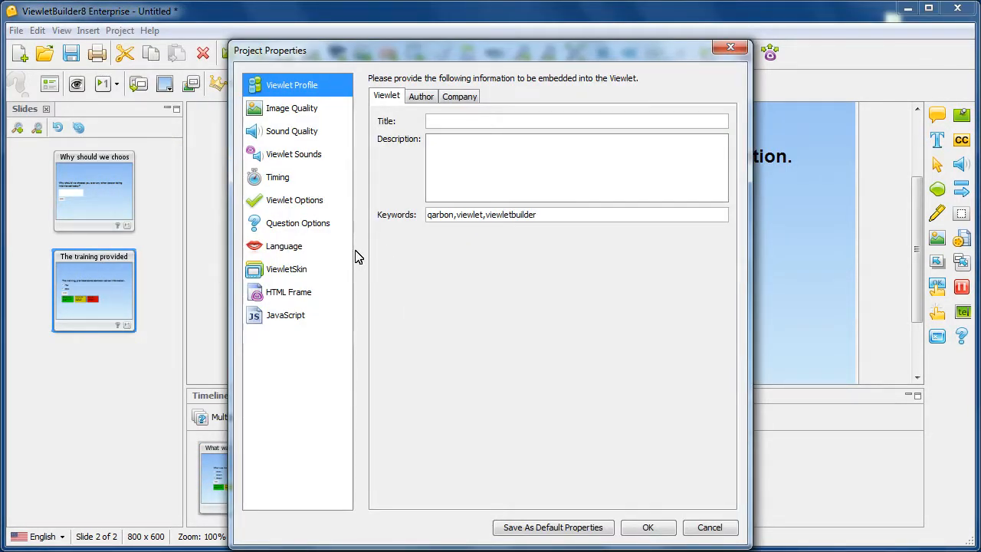
{"action": "left_click", "coordinate": [325, 228]}
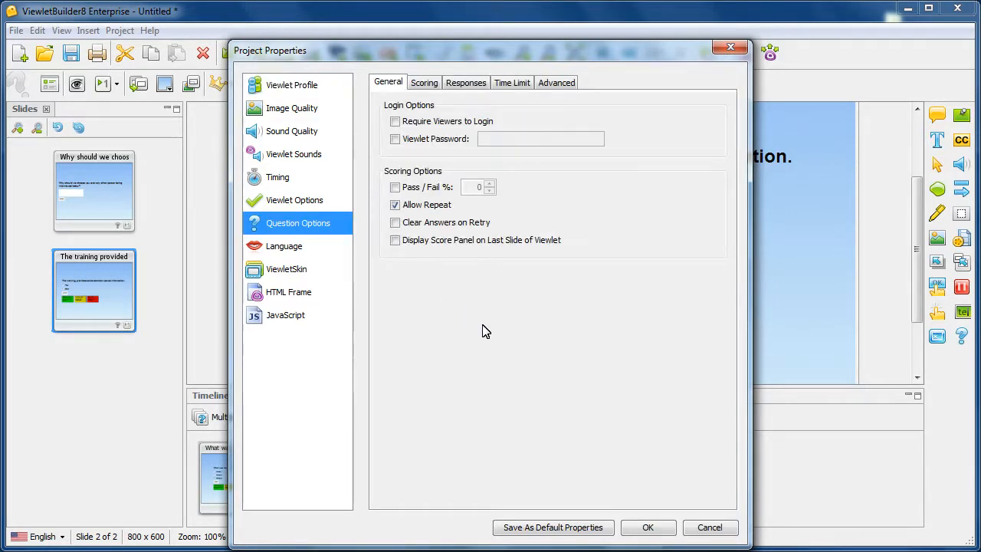
{"action": "left_click", "coordinate": [435, 86]}
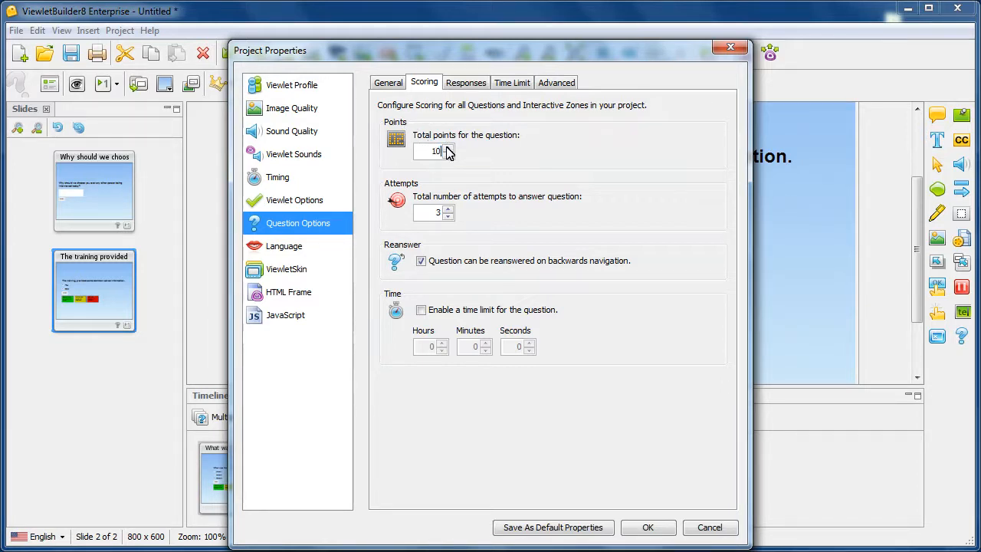
{"action": "left_click", "coordinate": [450, 218]}
{"action": "left_click", "coordinate": [421, 310]}
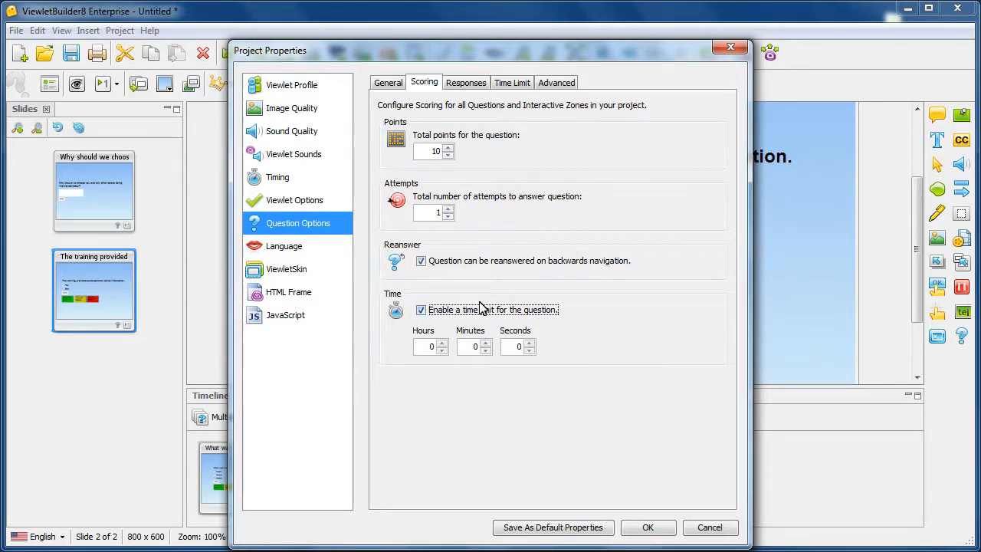
{"action": "left_click", "coordinate": [485, 343]}
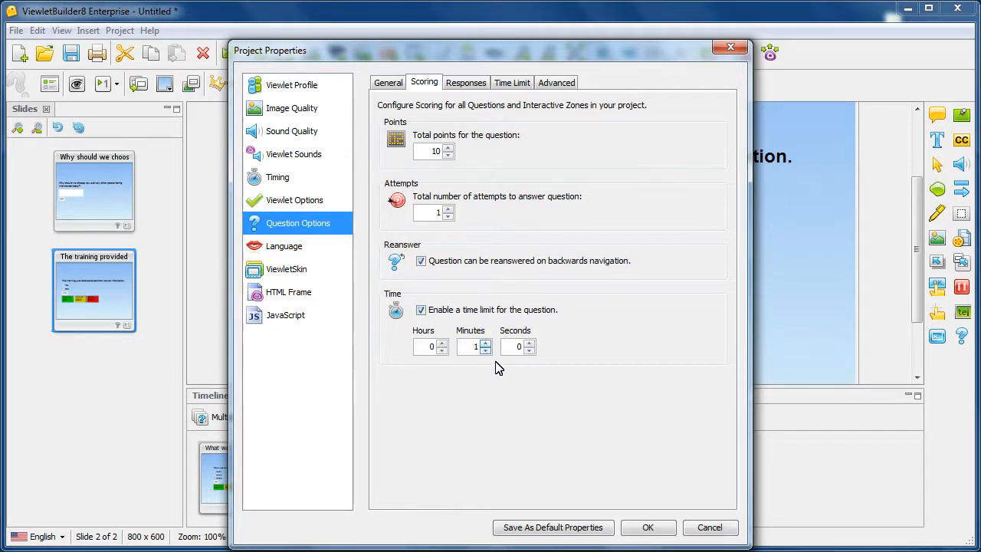
{"action": "left_click", "coordinate": [466, 83]}
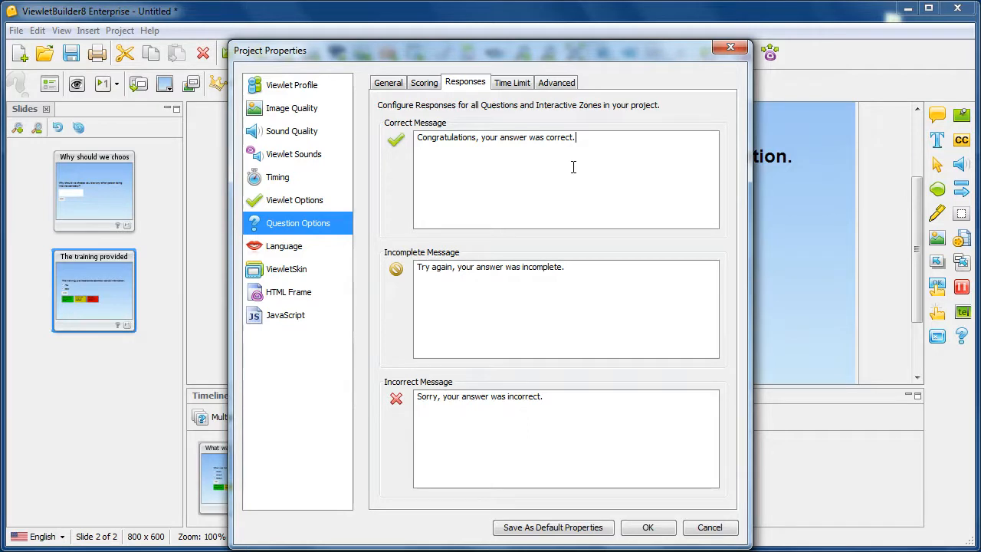
Step: Retype the correct, incomplete and incorrect responses as 'GOOD JOB.', 'Please TRY AGAIN.' and 'No. That is INCORRECT.'
{"action": "left_click_drag", "start_coordinate": [575, 138], "coordinate": [483, 142]}
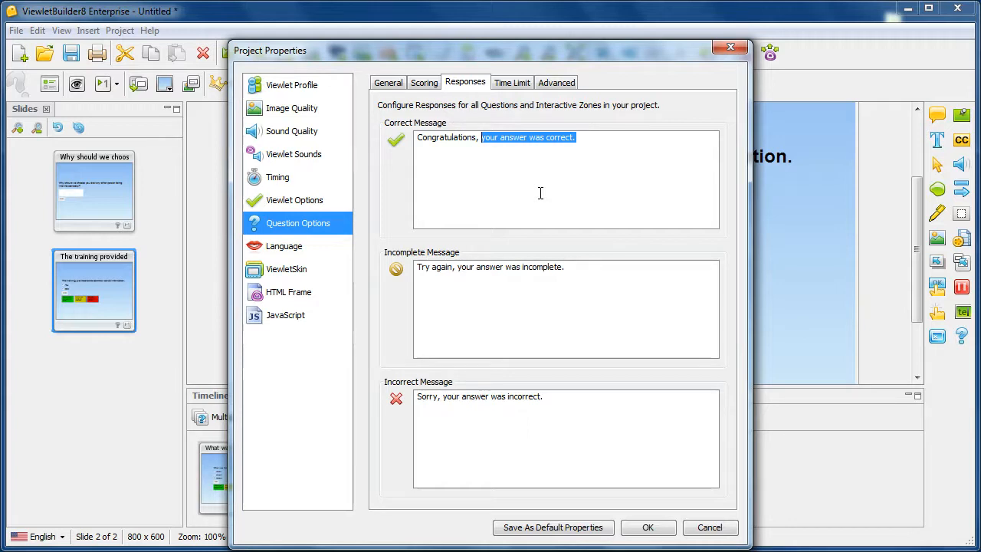
{"action": "type", "text": "GOOD JOB."}
{"action": "left_click", "coordinate": [568, 267]}
{"action": "left_click_drag", "start_coordinate": [568, 267], "coordinate": [415, 268]}
{"action": "left_click", "coordinate": [420, 277]}
{"action": "left_click_drag", "start_coordinate": [575, 268], "coordinate": [415, 269]}
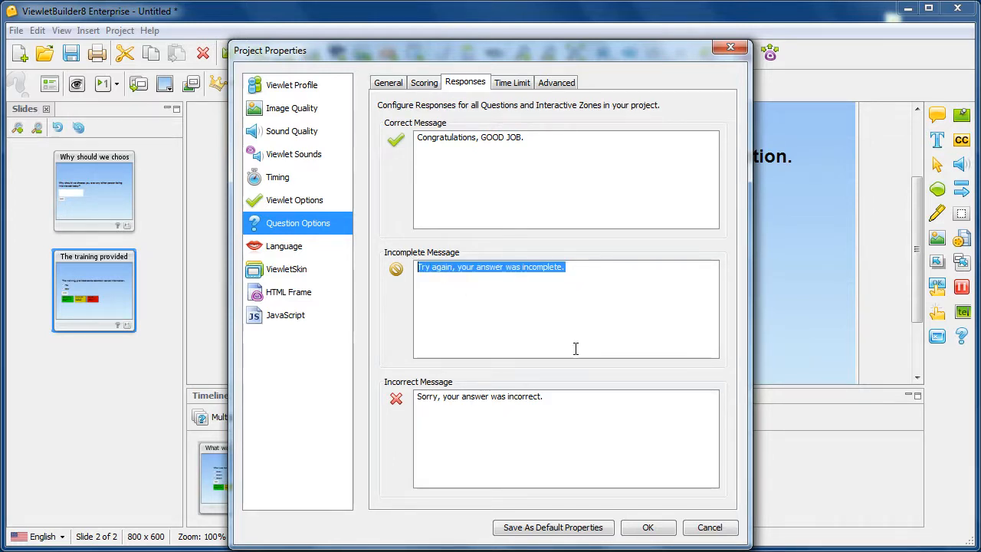
{"action": "type", "text": "Please TRY AGAIN."}
{"action": "left_click_drag", "start_coordinate": [567, 396], "coordinate": [433, 387]}
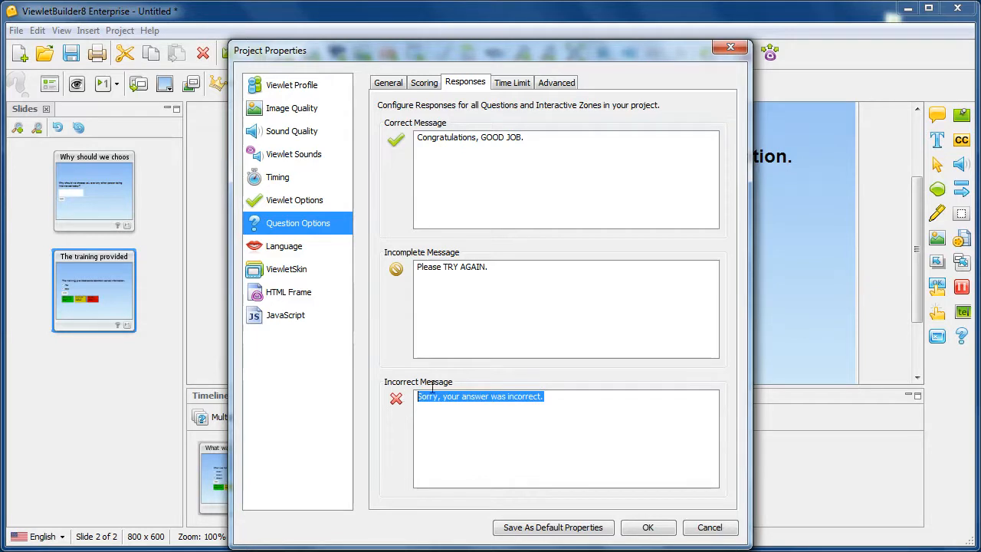
{"action": "type", "text": "No"}
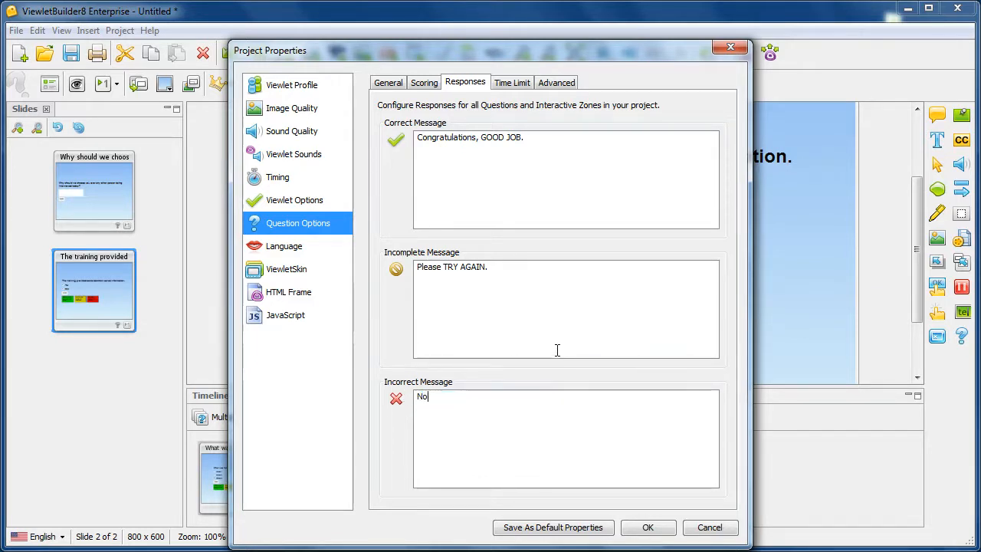
{"action": "type", "text": ". That is INCORRE"}
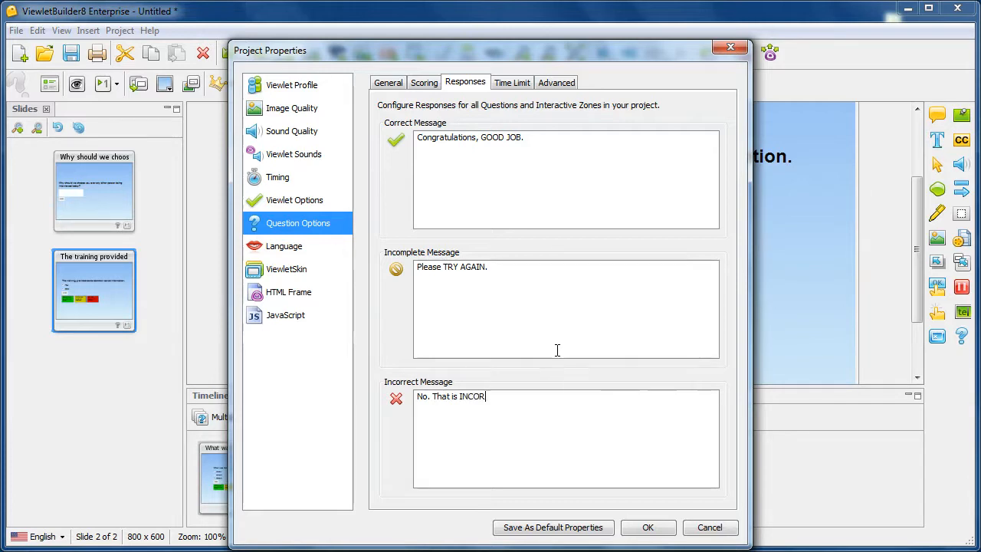
{"action": "type", "text": "CT."}
Step: Apply the Project Properties changes and go to slide 1, the 'Why should we choose you' question
{"action": "left_click", "coordinate": [661, 531]}
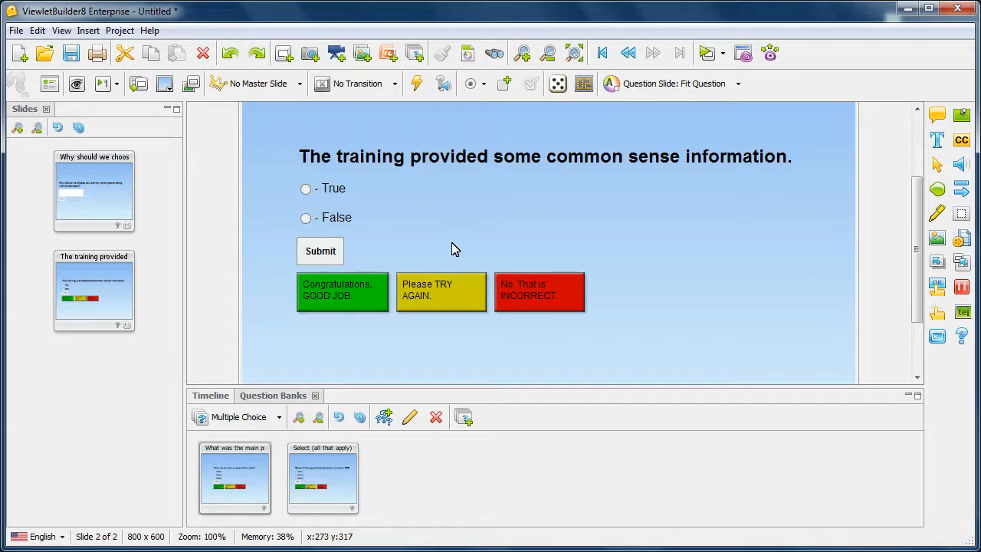
{"action": "left_click", "coordinate": [108, 199]}
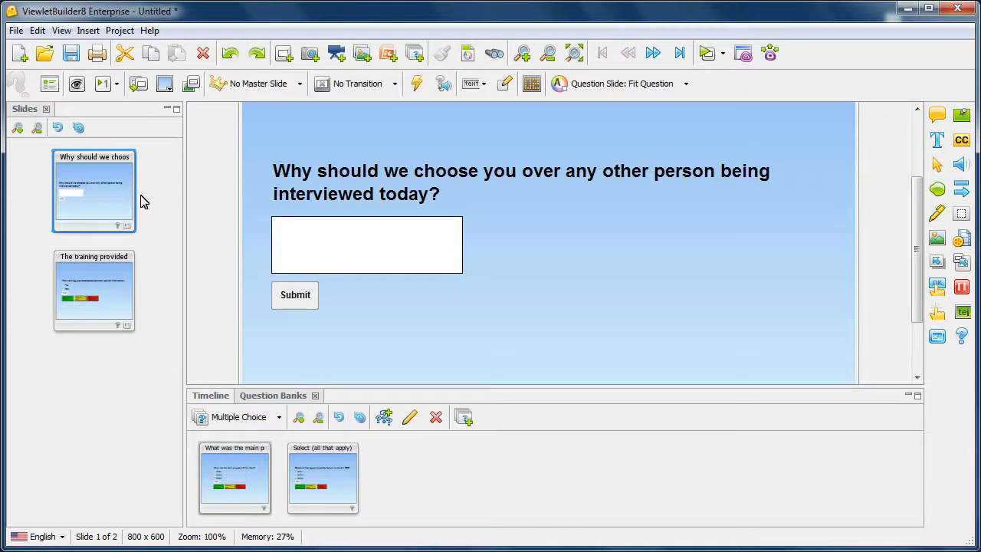
Step: Override scoring on the open-ended question with reanswering and the time limit turned off
{"action": "left_click", "coordinate": [535, 85]}
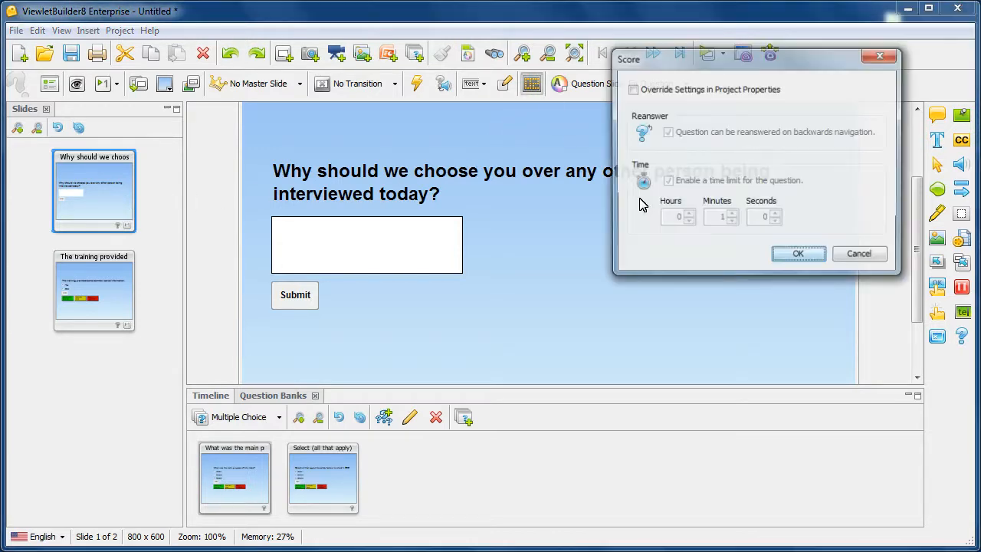
{"action": "left_click", "coordinate": [632, 90]}
{"action": "left_click", "coordinate": [667, 133]}
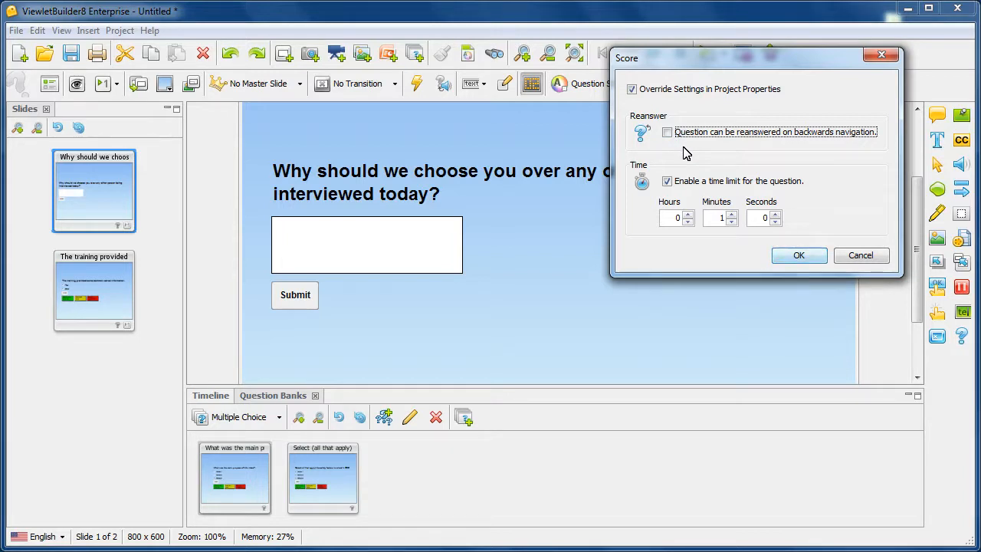
{"action": "left_click", "coordinate": [667, 180]}
{"action": "left_click", "coordinate": [666, 181]}
{"action": "left_click", "coordinate": [800, 256]}
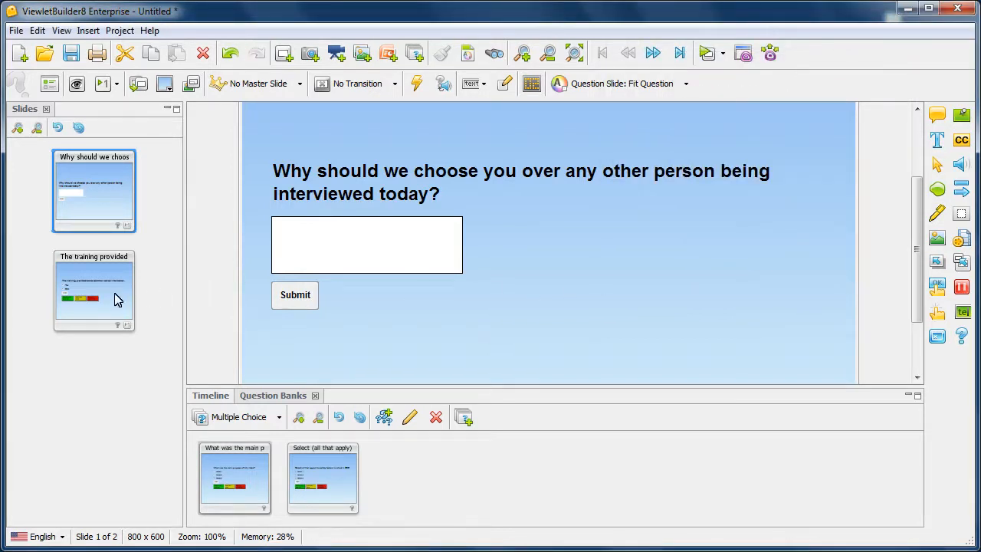
Step: Override scoring on the True/False slide and remove its time limit
{"action": "left_click", "coordinate": [115, 299]}
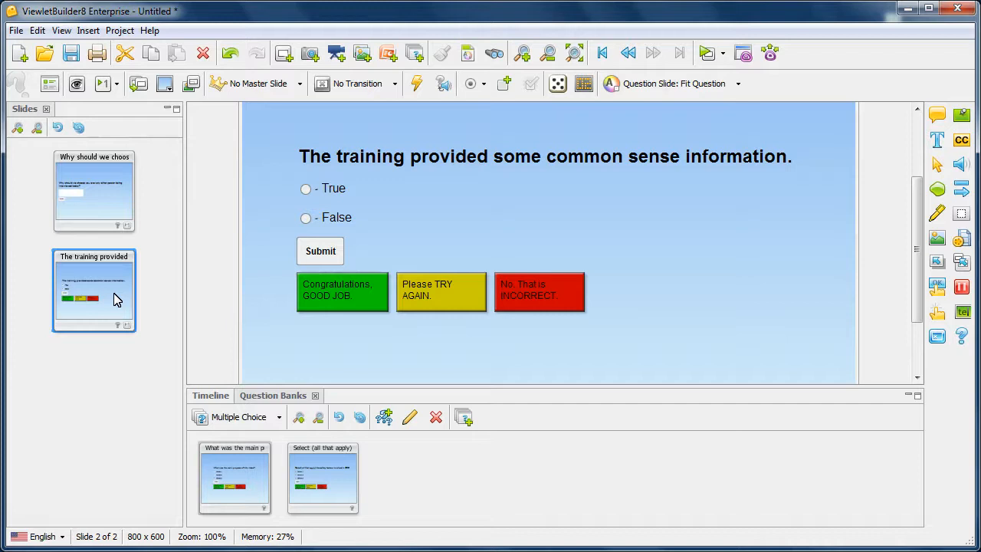
{"action": "left_click", "coordinate": [583, 84]}
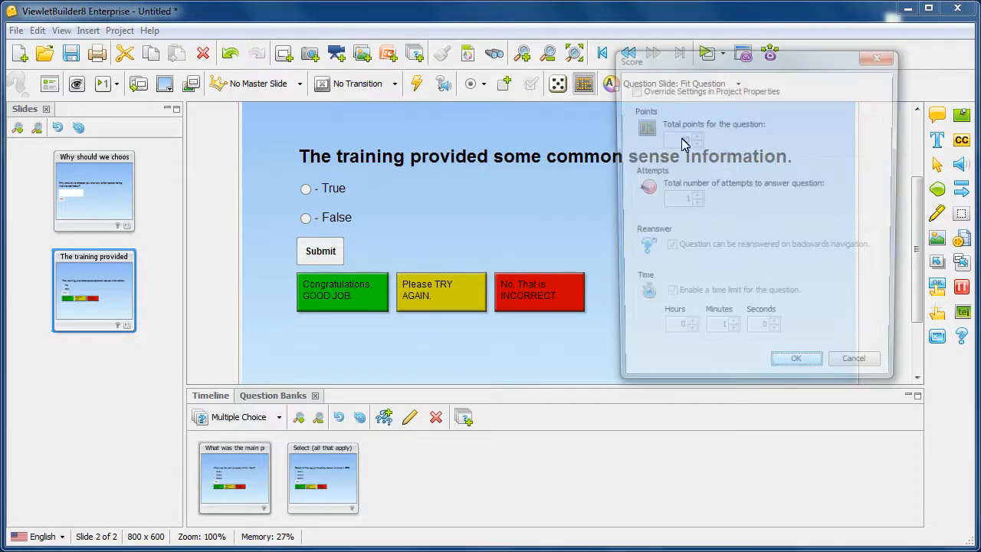
{"action": "left_click", "coordinate": [632, 90]}
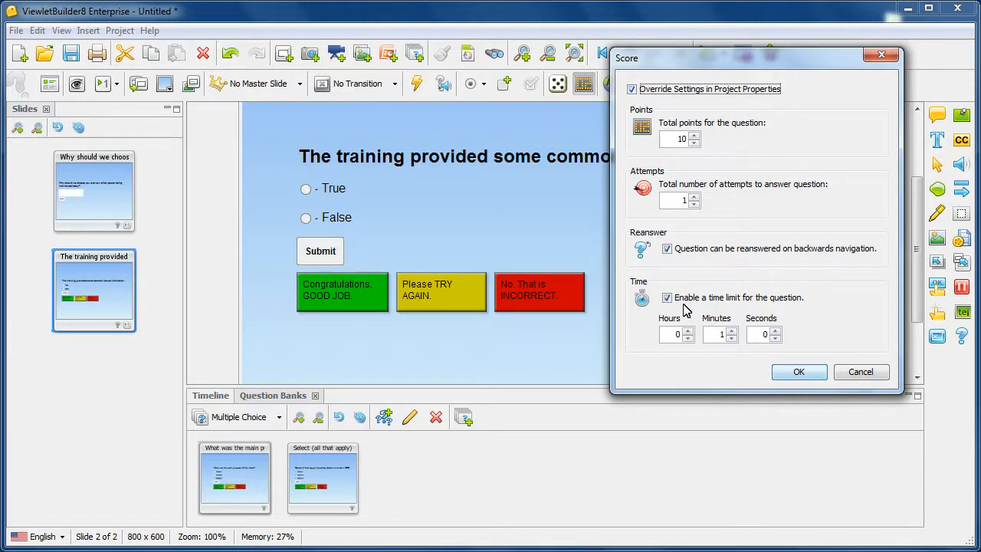
{"action": "left_click", "coordinate": [668, 299]}
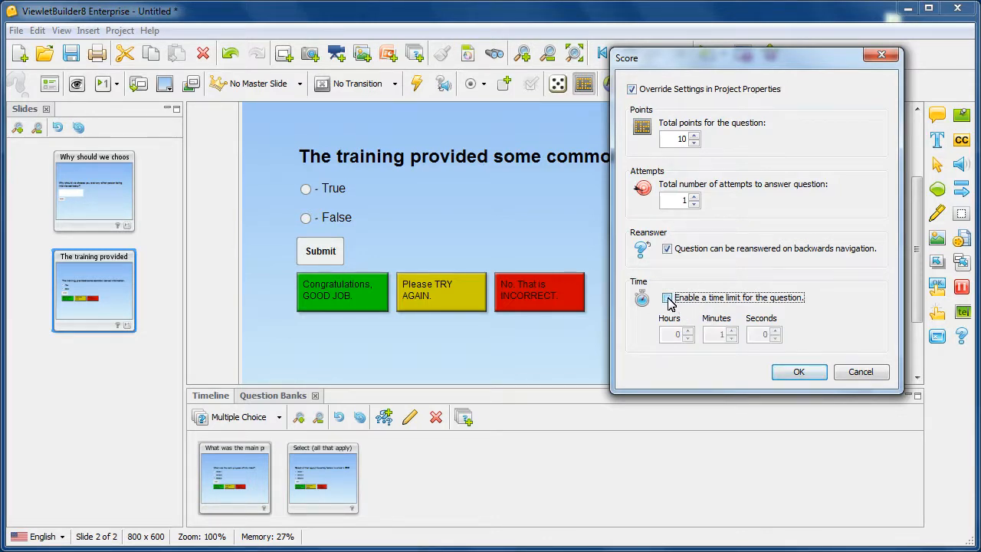
{"action": "left_click", "coordinate": [798, 372]}
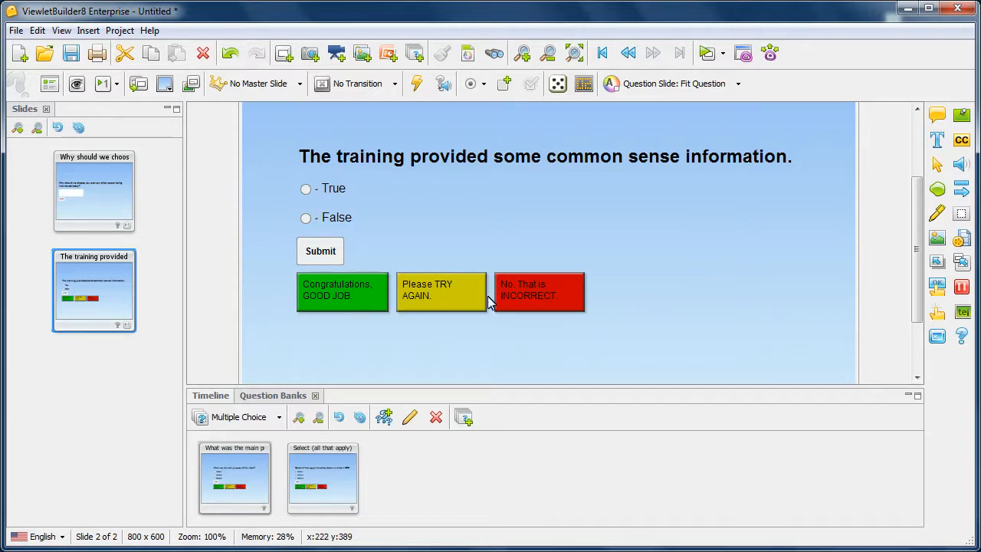
Step: Override the True/False slide's red incorrect message to read 'No that is not correct.'
{"action": "left_click", "coordinate": [541, 295]}
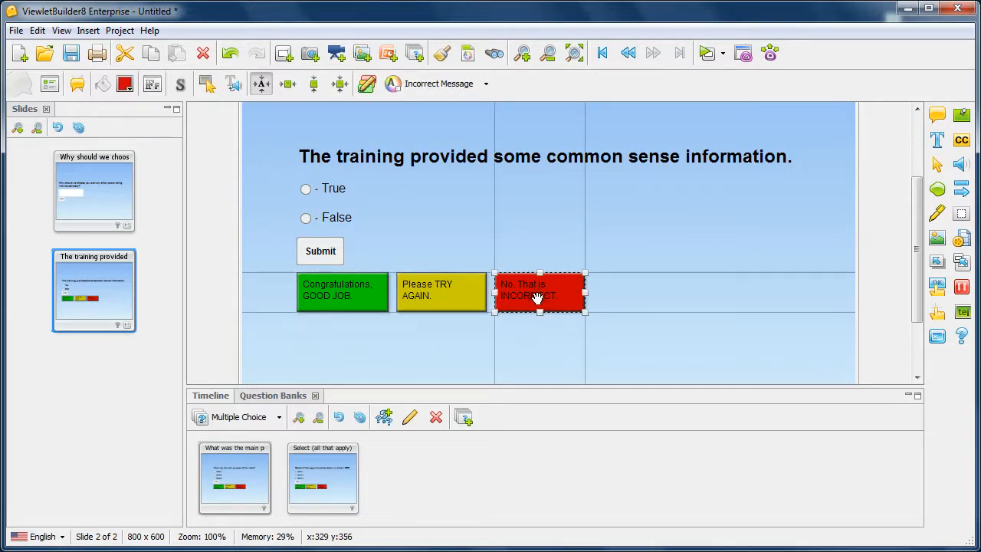
{"action": "left_click", "coordinate": [369, 86]}
{"action": "double_click", "coordinate": [564, 296]}
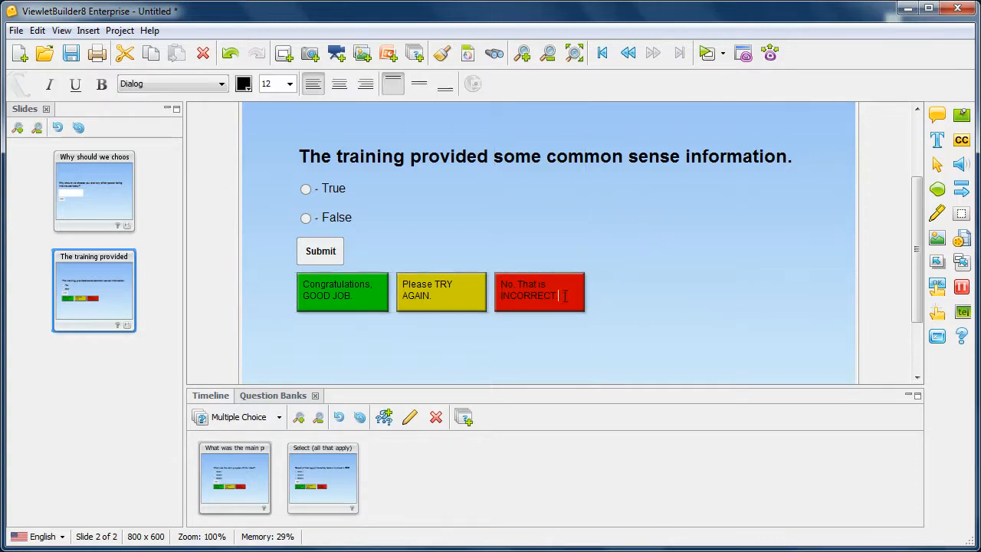
{"action": "left_click_drag", "start_coordinate": [560, 295], "coordinate": [495, 283]}
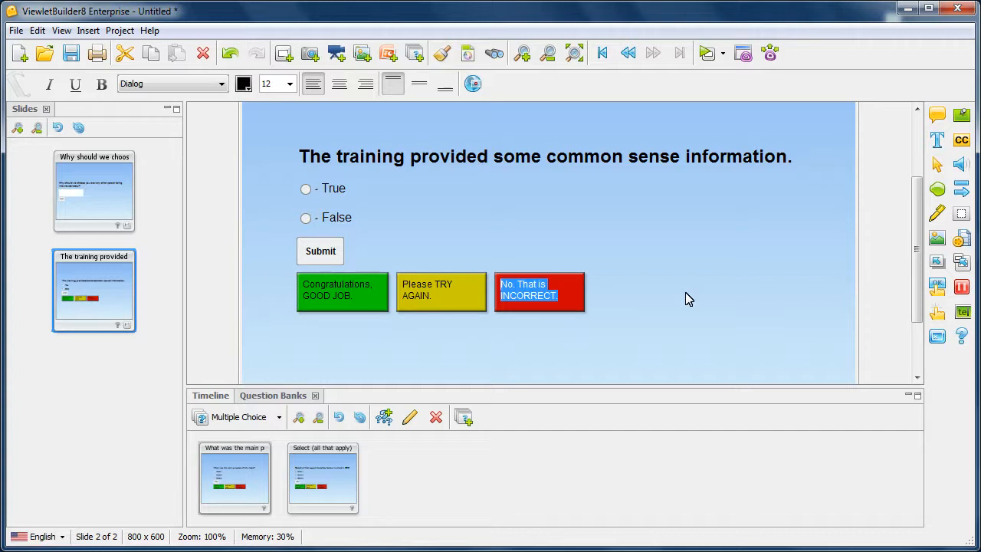
{"action": "type", "text": "No"}
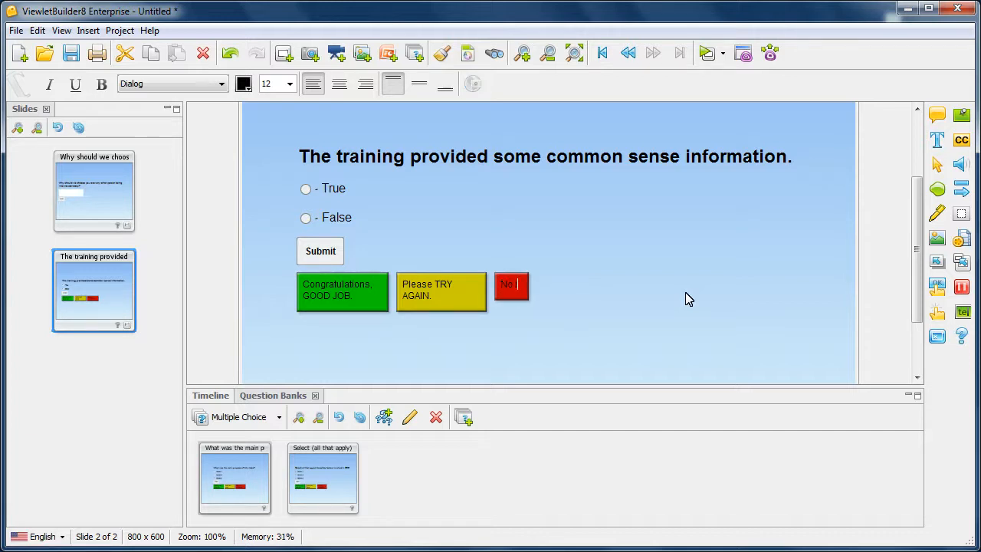
{"action": "type", "text": " that is not correct"}
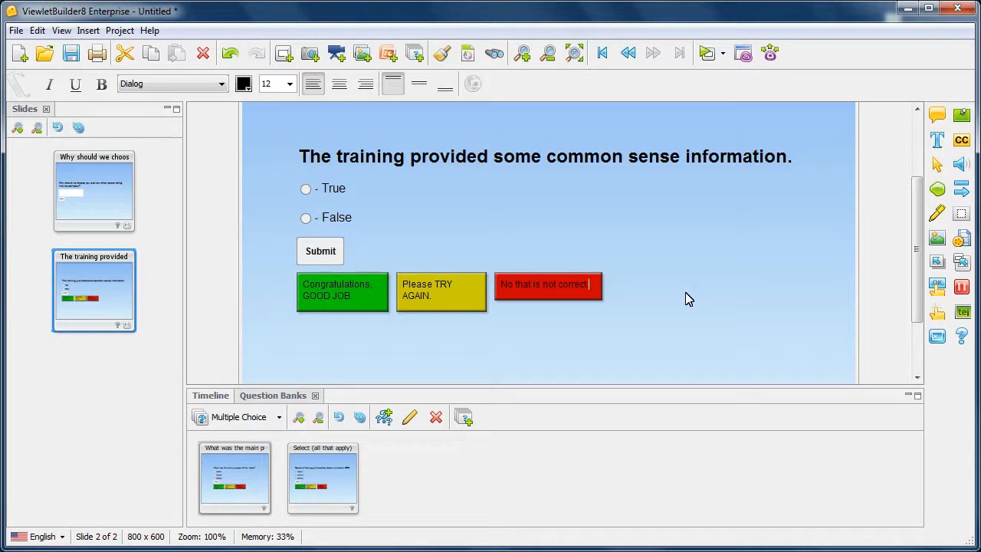
{"action": "left_click", "coordinate": [688, 298]}
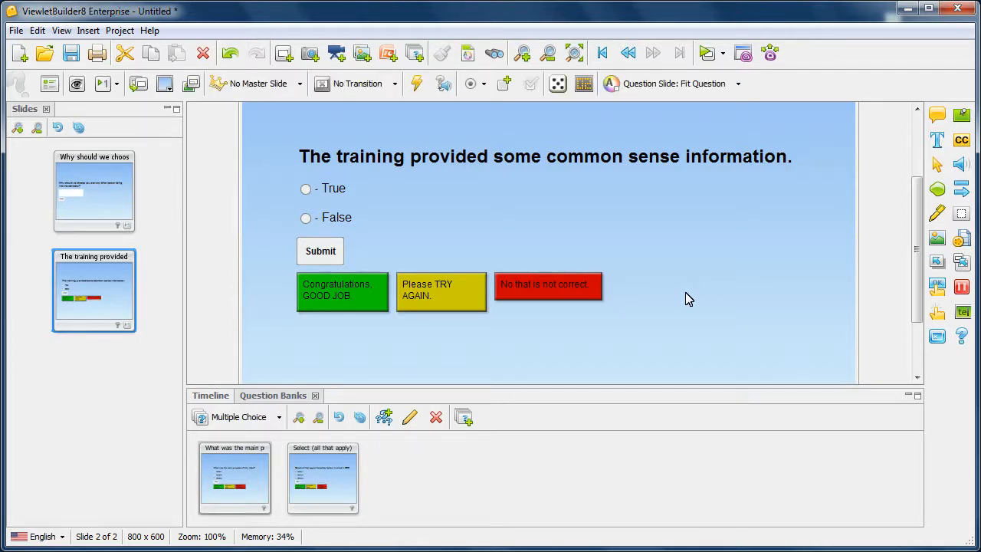
Step: Set the Multiple Choice bank's scoring to Override Settings with Enable a time limit unchecked
{"action": "left_click", "coordinate": [255, 484]}
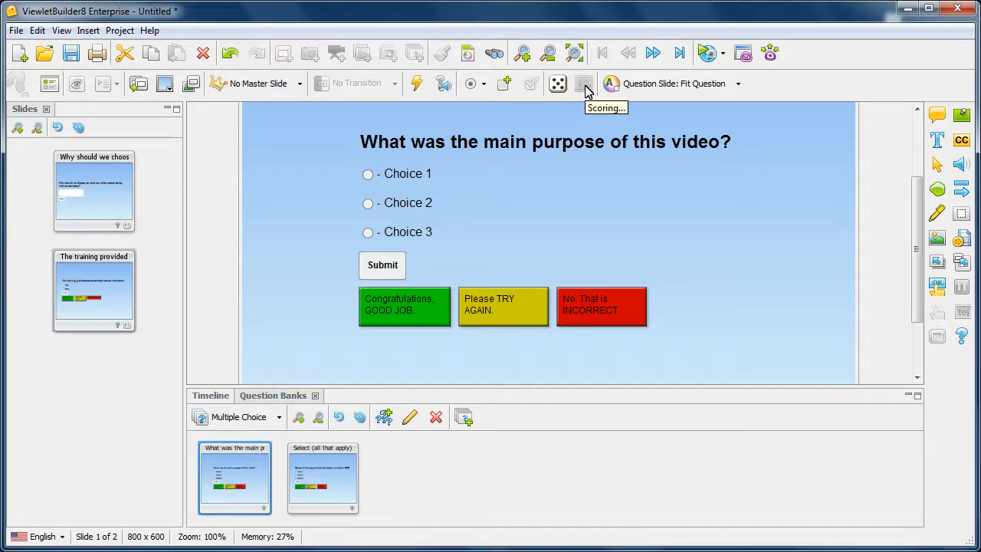
{"action": "left_click", "coordinate": [412, 417]}
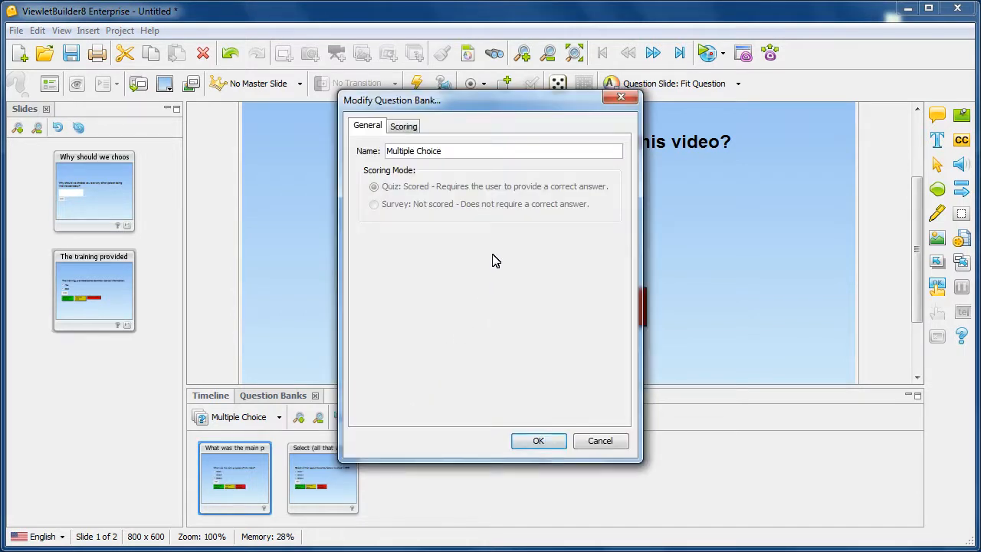
{"action": "left_click", "coordinate": [411, 129]}
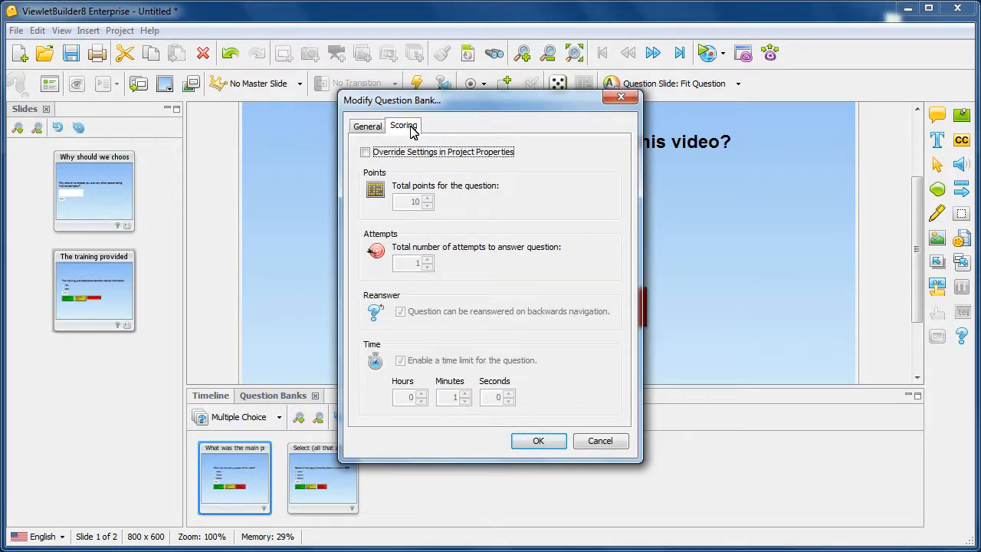
{"action": "left_click", "coordinate": [367, 153]}
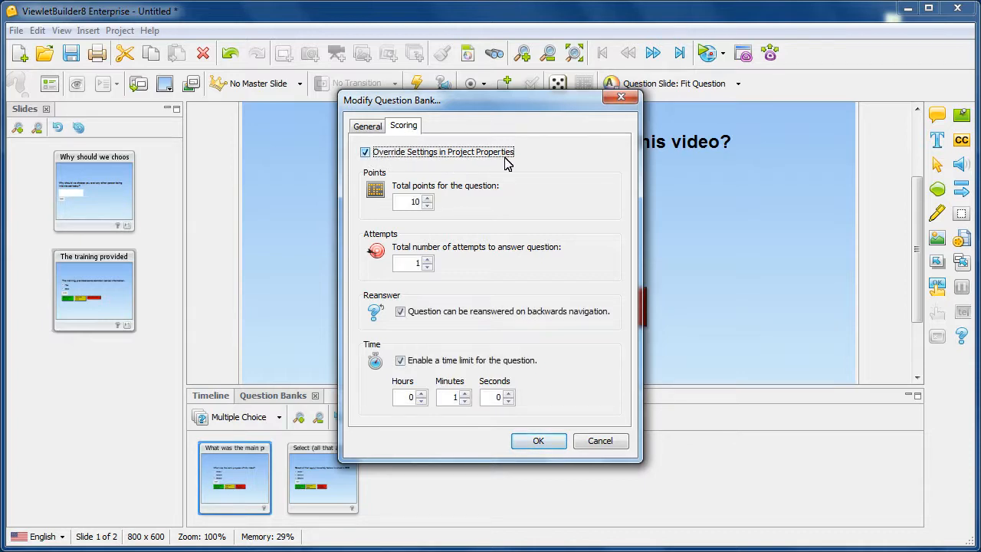
{"action": "left_click", "coordinate": [405, 363]}
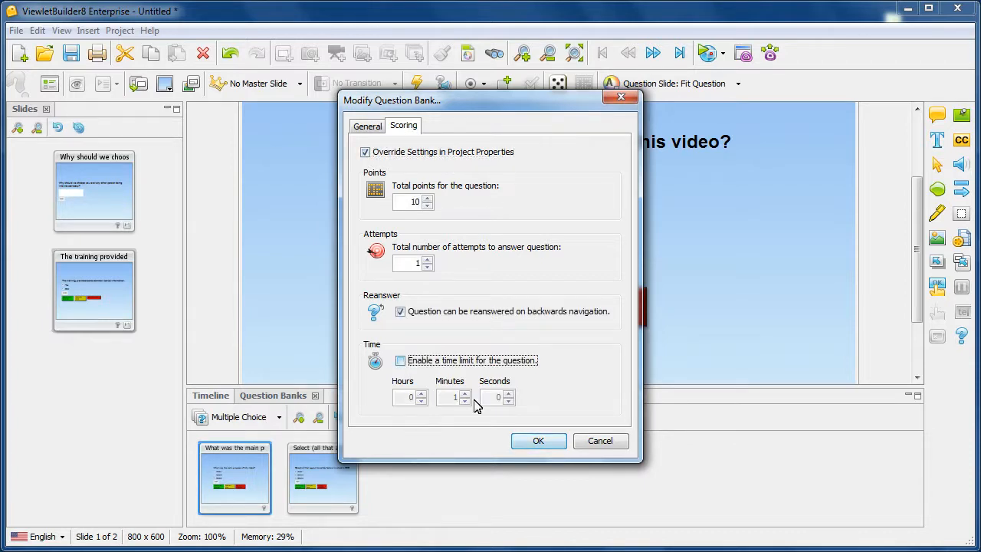
{"action": "left_click", "coordinate": [538, 440]}
Step: Switch to the Customer Feedback bank and override its scoring, unchecking time limit and Reanswer
{"action": "left_click", "coordinate": [278, 417]}
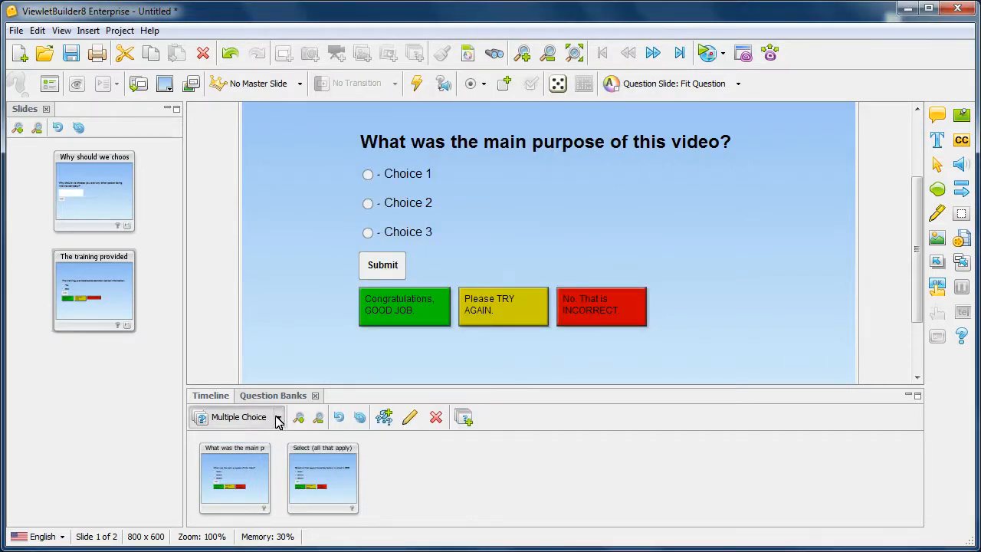
{"action": "left_click", "coordinate": [263, 443]}
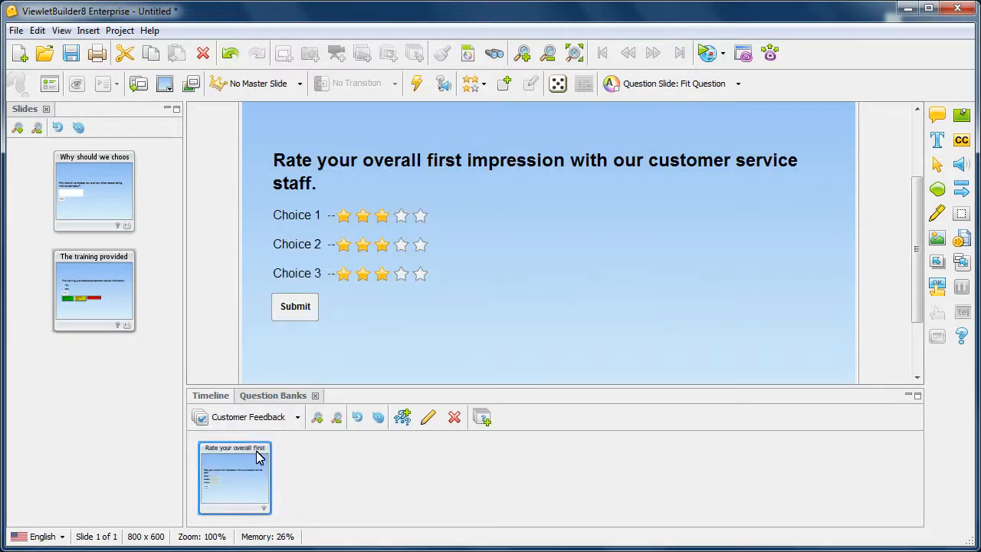
{"action": "left_click", "coordinate": [428, 417]}
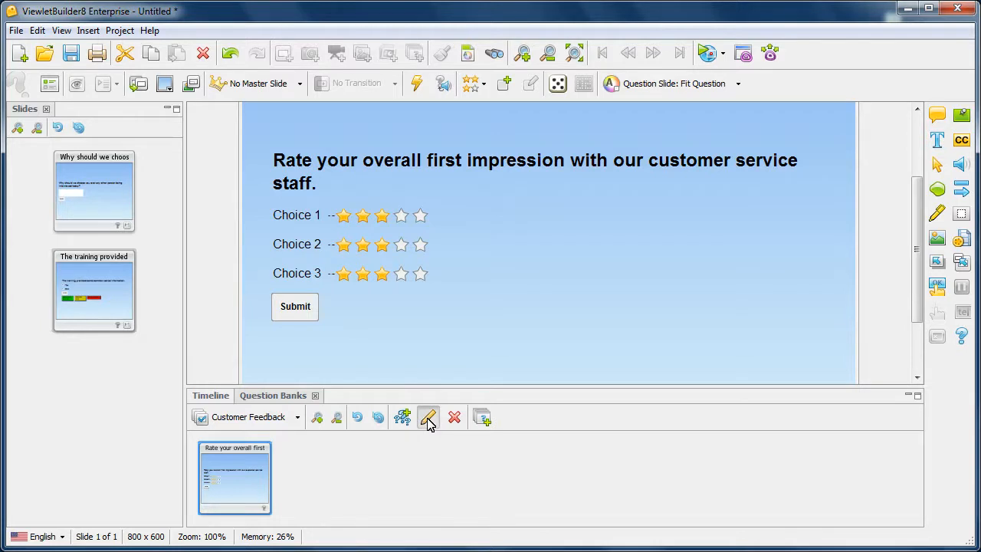
{"action": "left_click", "coordinate": [403, 126]}
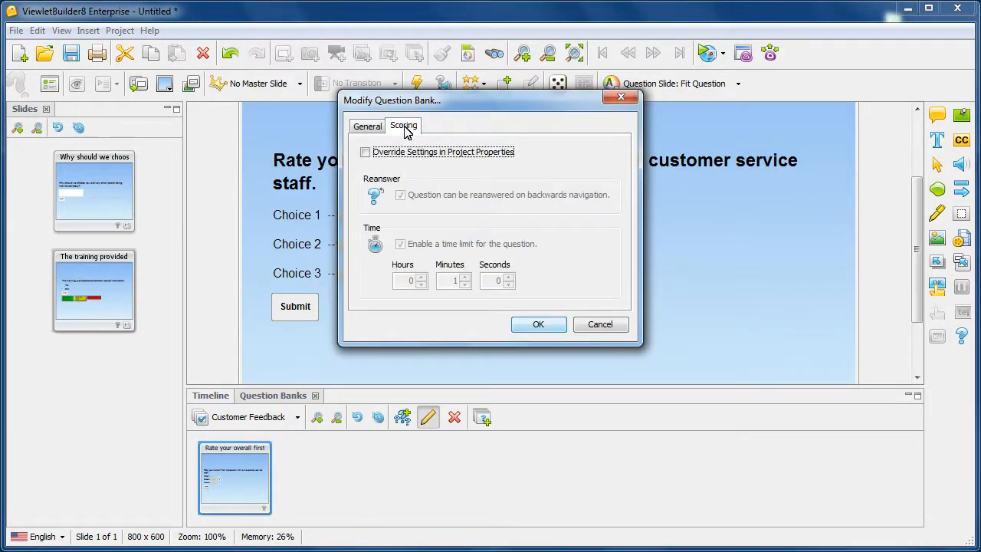
{"action": "left_click", "coordinate": [366, 153]}
{"action": "left_click", "coordinate": [401, 245]}
{"action": "left_click", "coordinate": [426, 195]}
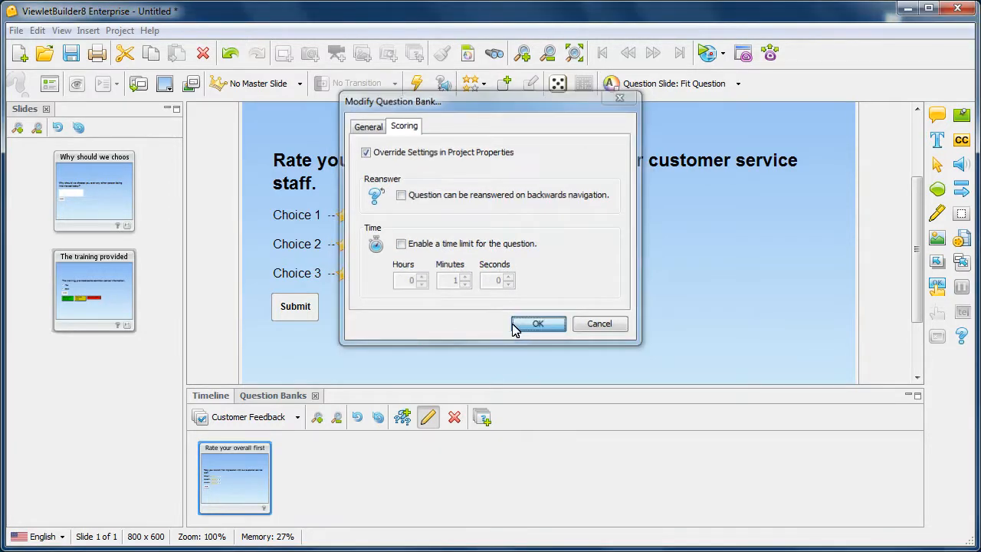
{"action": "left_click", "coordinate": [526, 325]}
{"action": "left_click", "coordinate": [297, 418]}
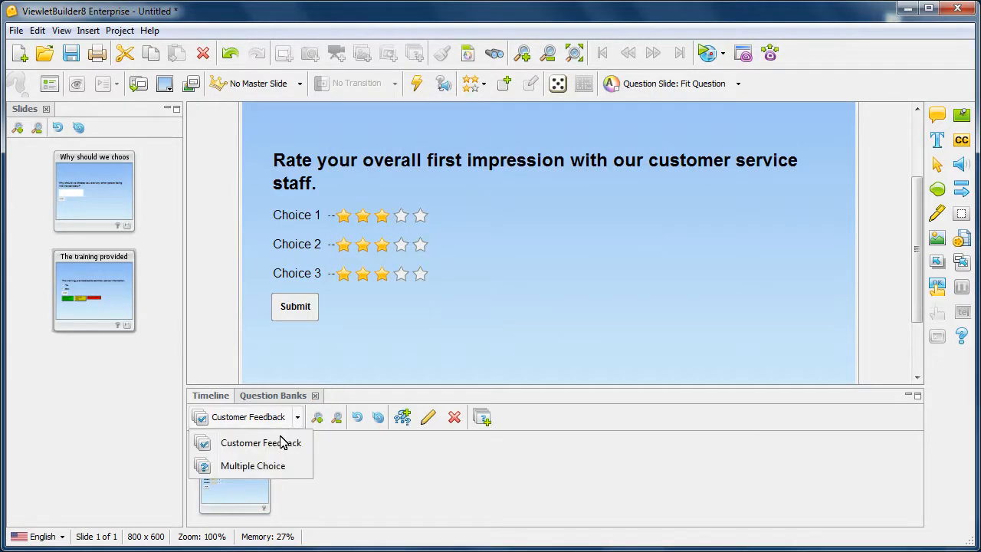
Step: Back in the Multiple Choice bank, select the main-purpose question's green correct-message box
{"action": "left_click", "coordinate": [269, 467]}
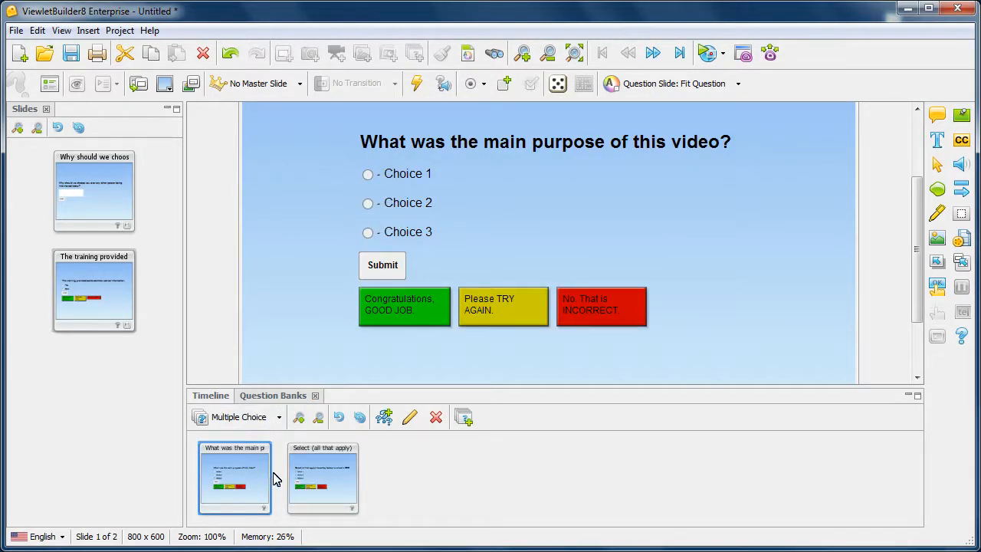
{"action": "left_click", "coordinate": [322, 482]}
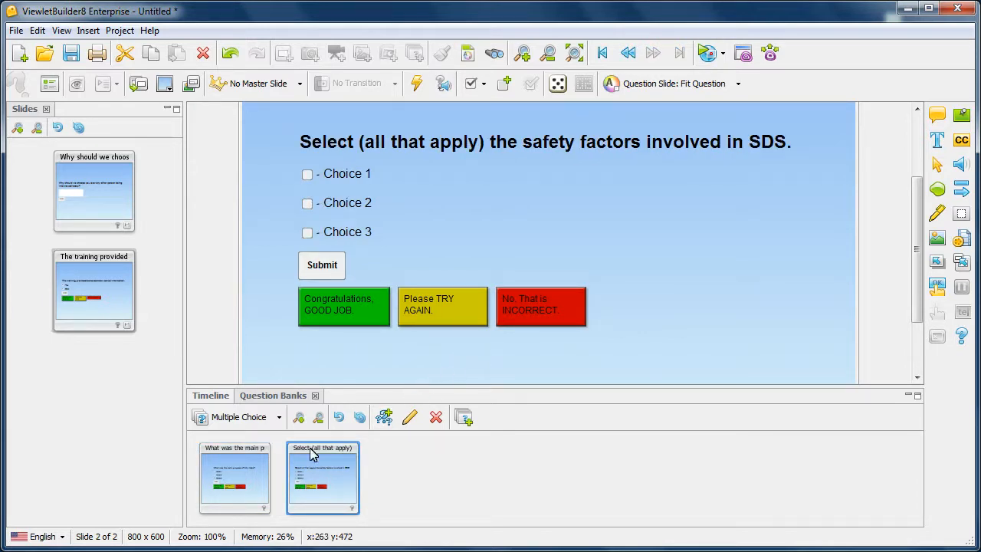
{"action": "left_click", "coordinate": [251, 468]}
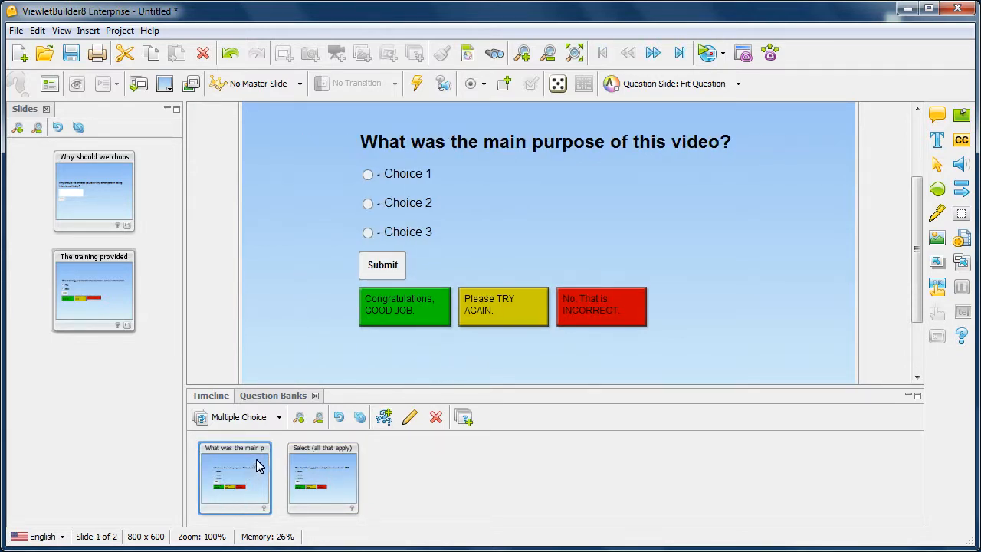
{"action": "left_click", "coordinate": [429, 313]}
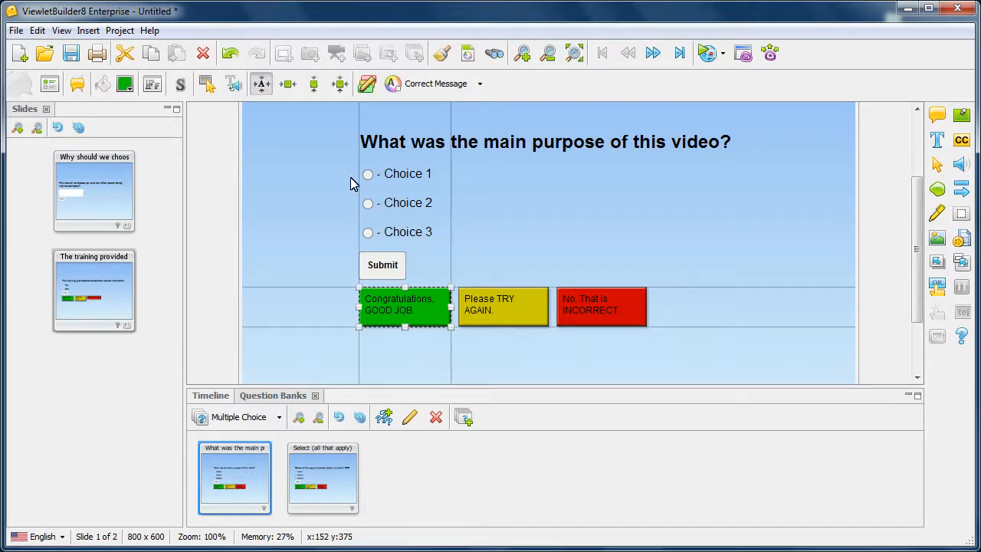
Step: Override the correct message and change its text to 'Congratulations, you are correct.'
{"action": "left_click", "coordinate": [367, 85]}
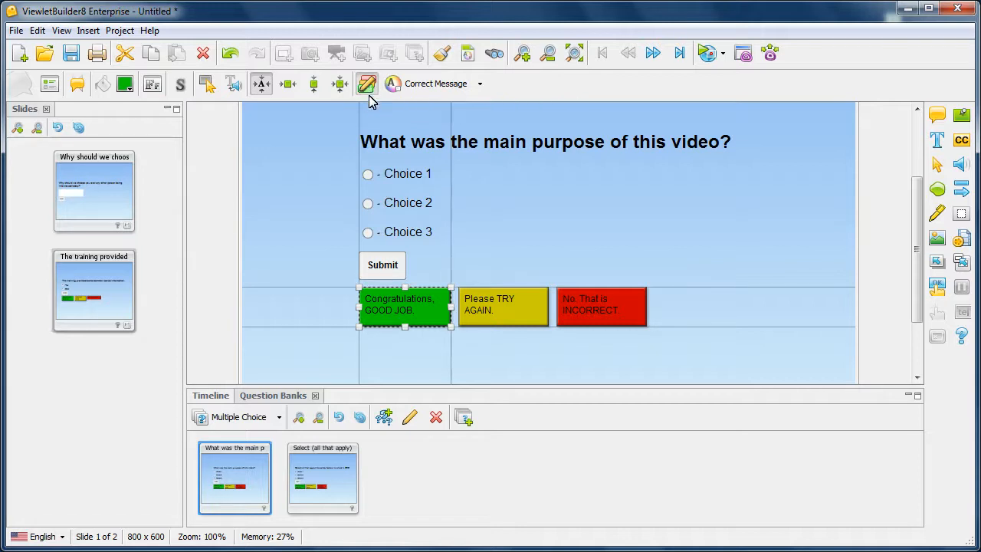
{"action": "double_click", "coordinate": [422, 313]}
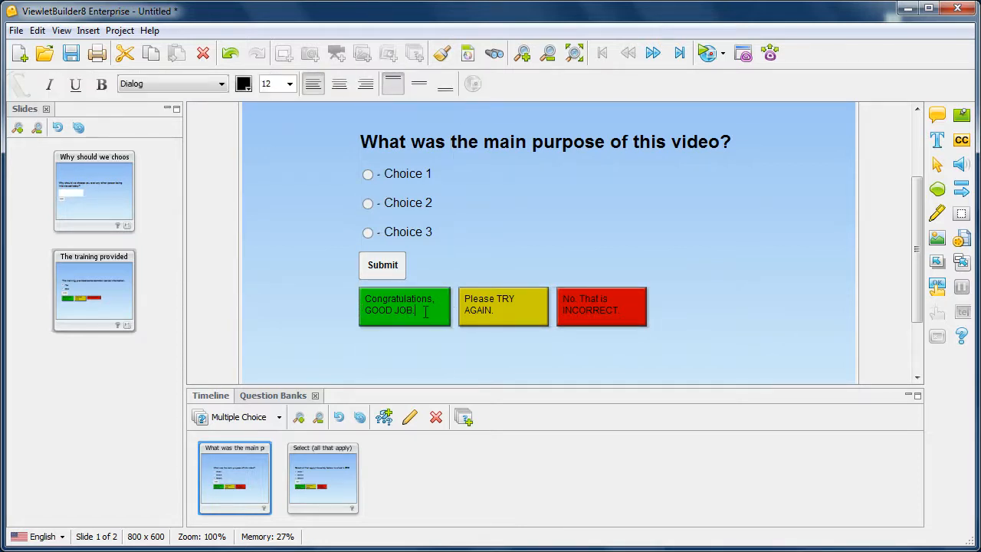
{"action": "left_click_drag", "start_coordinate": [416, 311], "coordinate": [355, 307]}
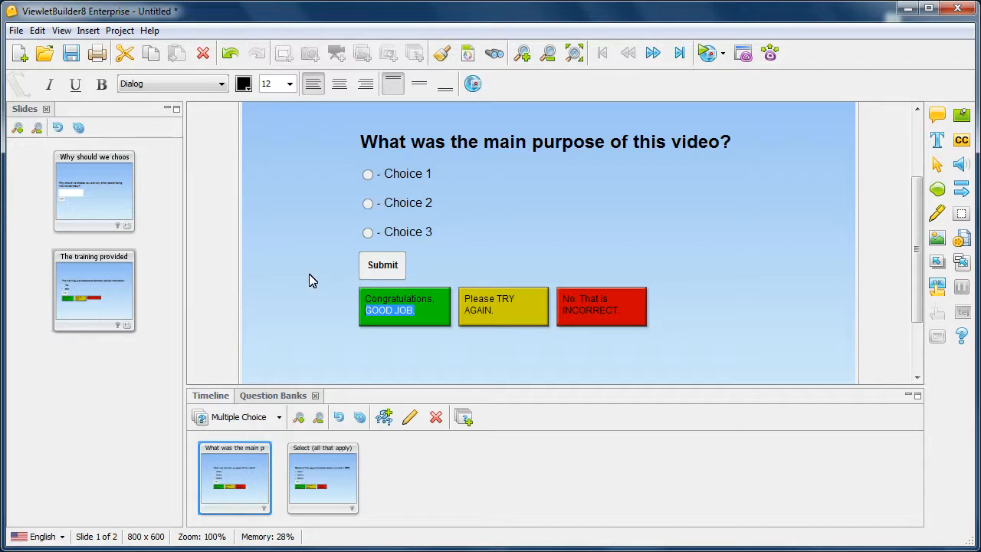
{"action": "type", "text": "y"}
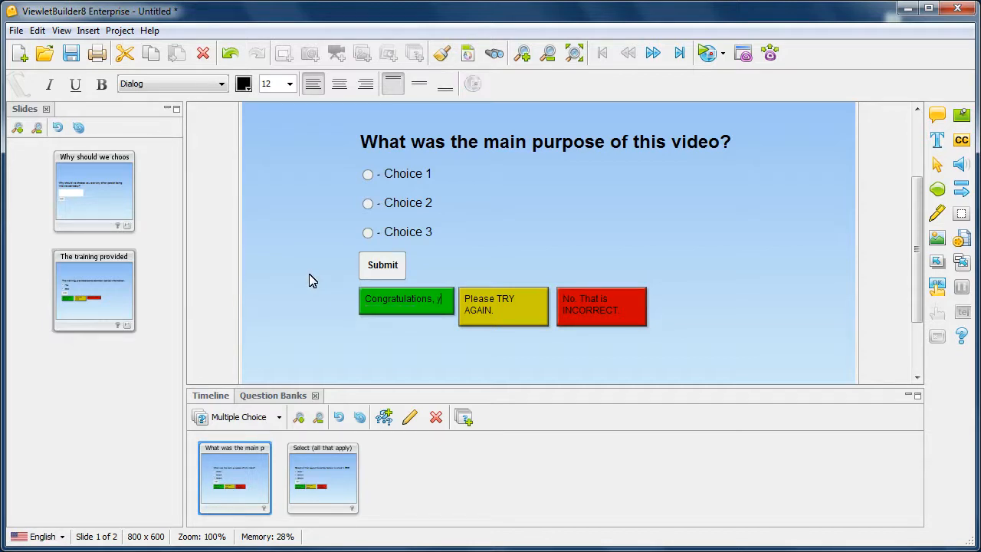
{"action": "type", "text": "ou are correct."}
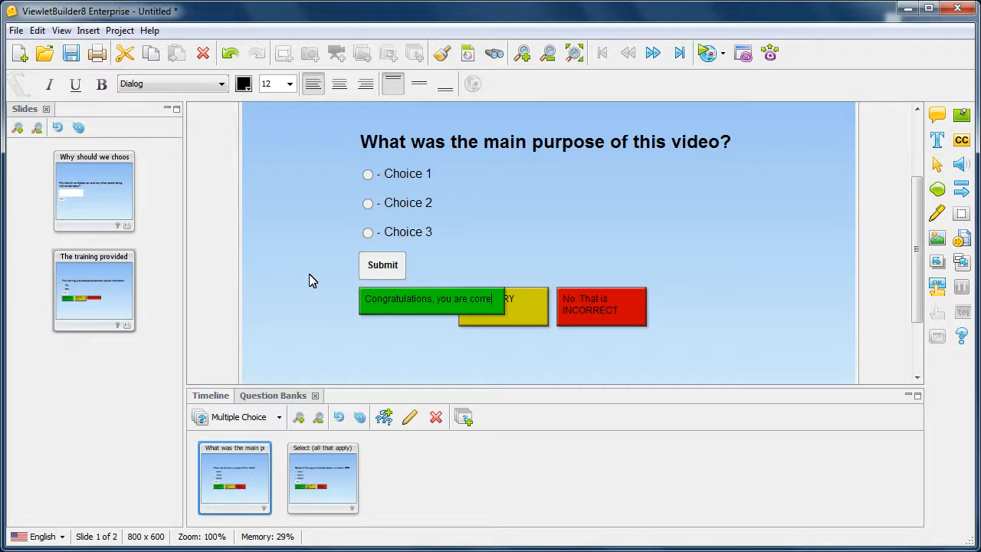
{"action": "left_click", "coordinate": [310, 281]}
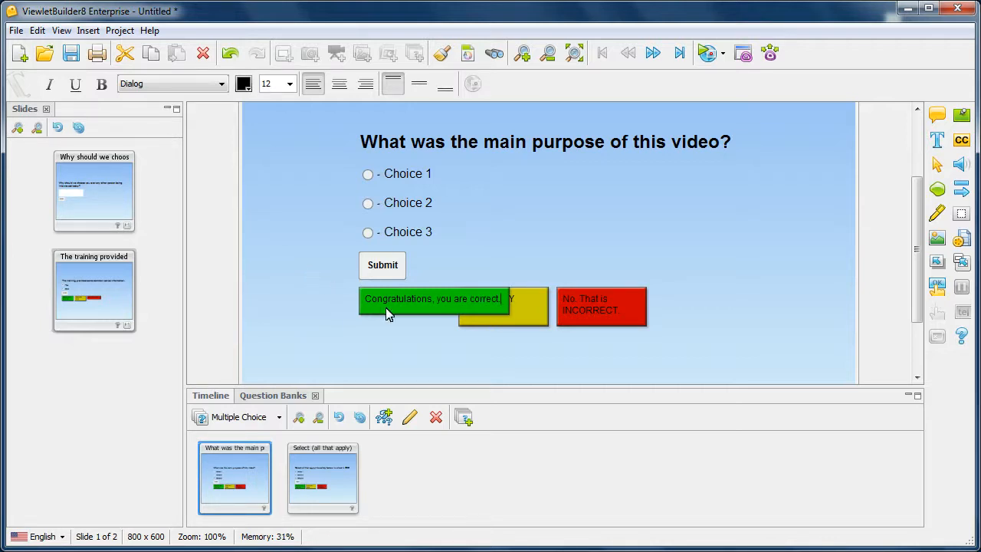
Step: Narrow the green correct-message box so its text wraps
{"action": "left_click", "coordinate": [440, 303]}
{"action": "left_click_drag", "start_coordinate": [513, 300], "coordinate": [452, 306]}
{"action": "left_click", "coordinate": [502, 352]}
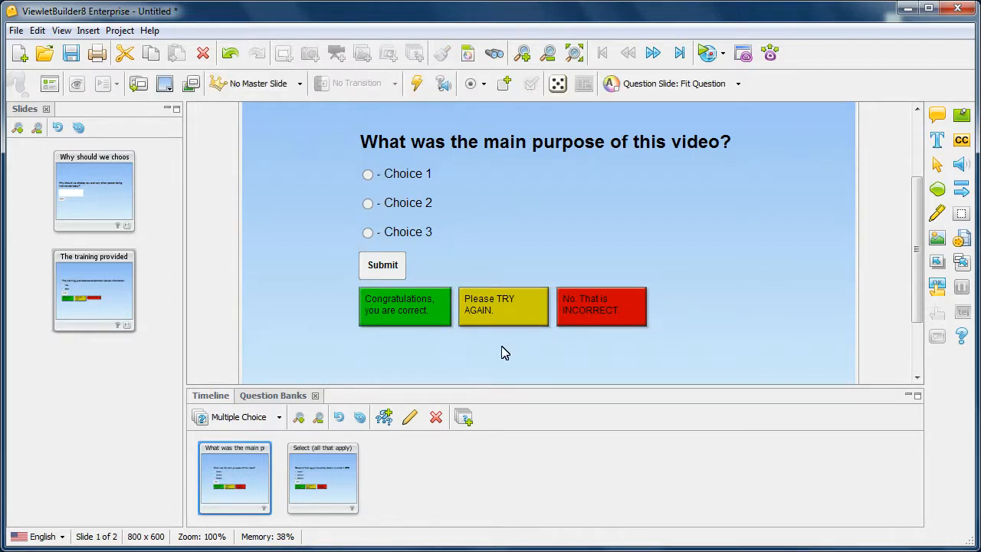